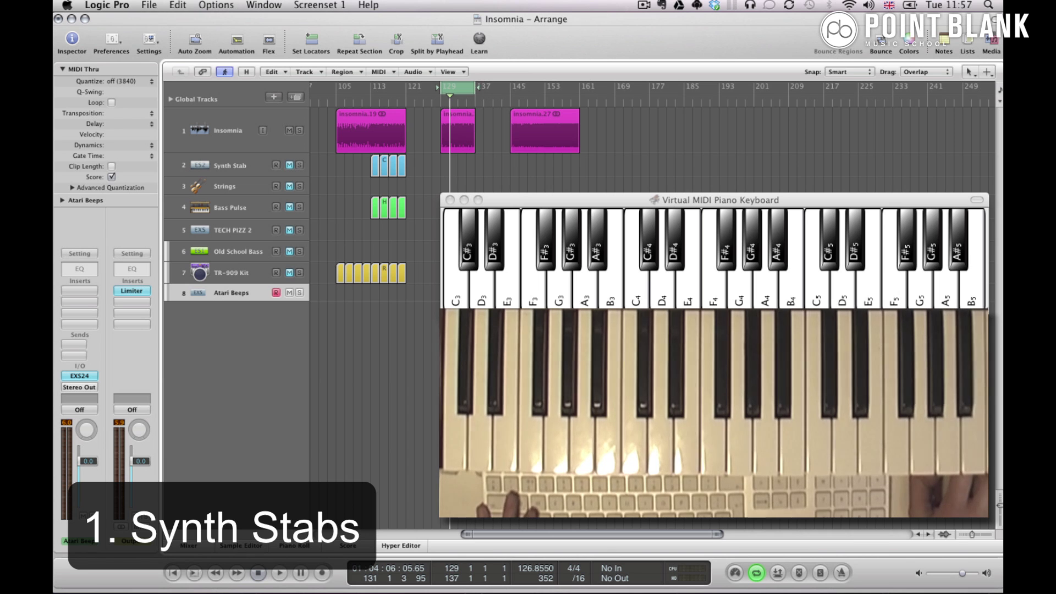
Audition the synth stab section, cycle bars 105 to 121 and play back the string line section.
key("space")
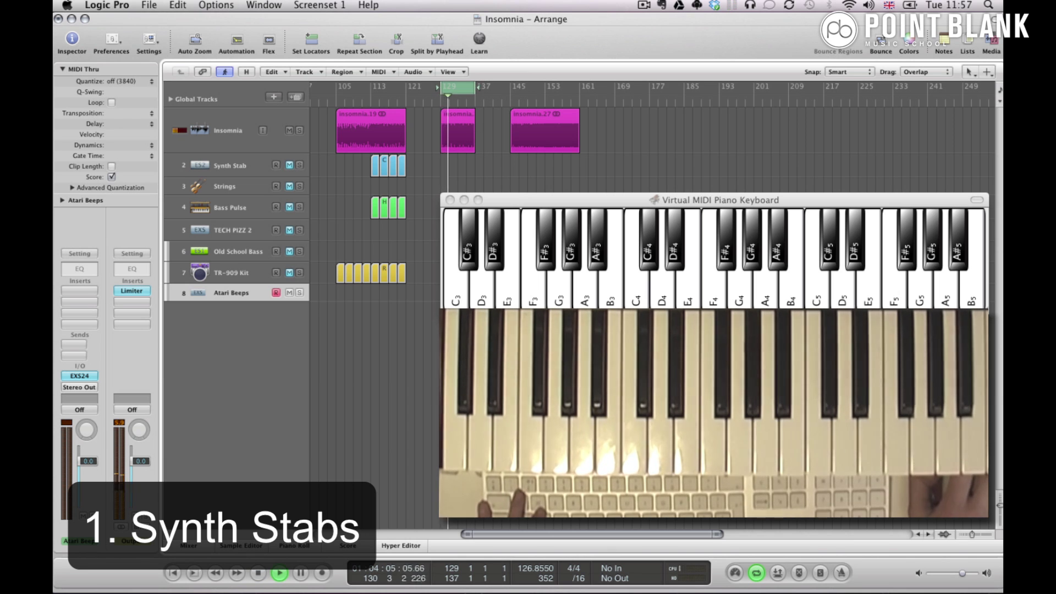
key("space")
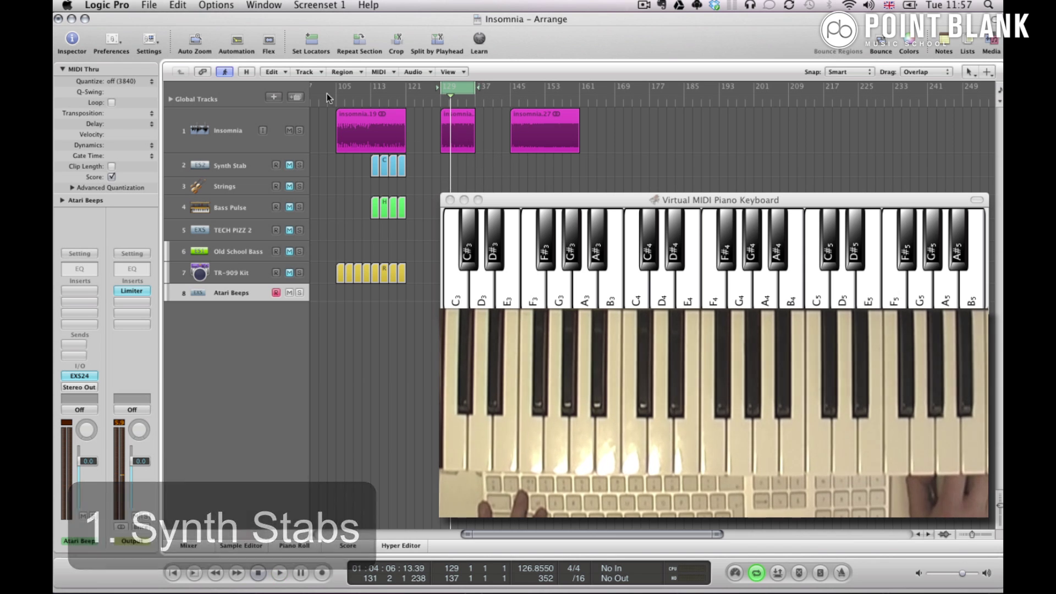
left_click_drag(336, 88, 406, 90)
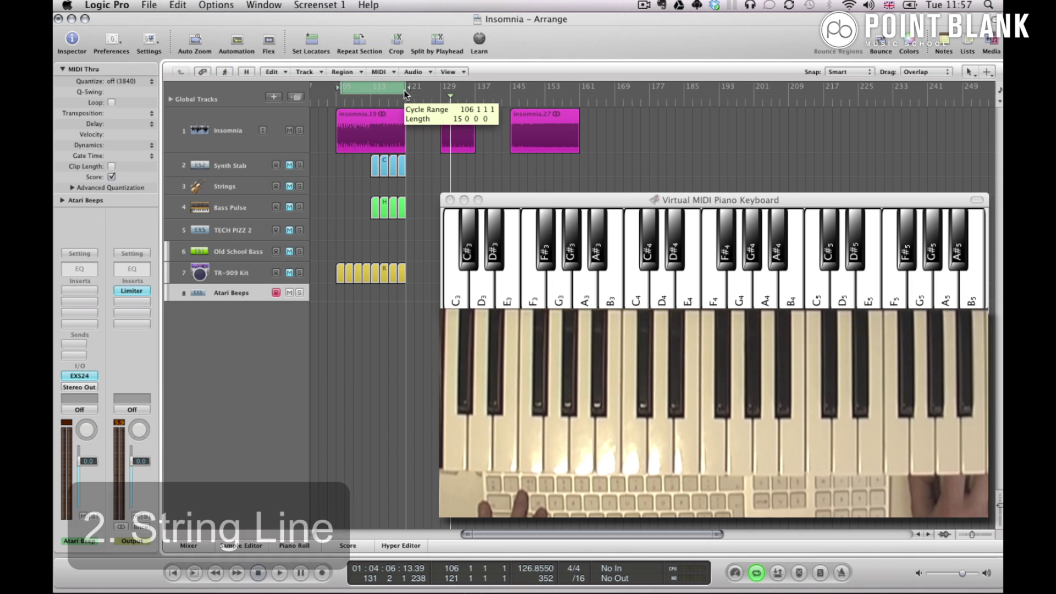
left_click_drag(340, 90, 337, 90)
key("space")
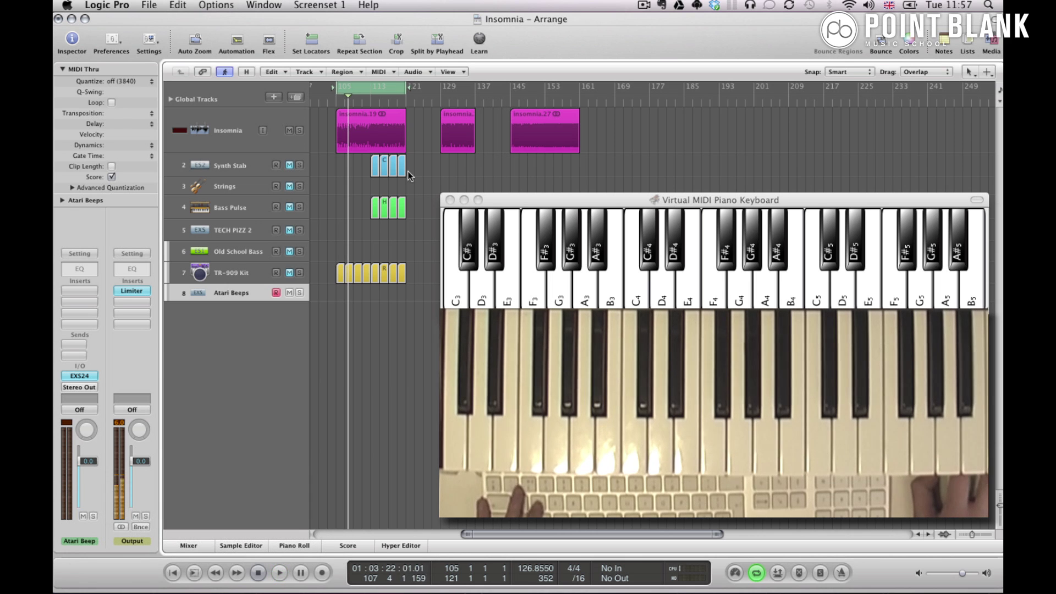
key("space")
Set the cycle range to bars 145 to 161 and listen to the pizzicato riff section.
key("u")
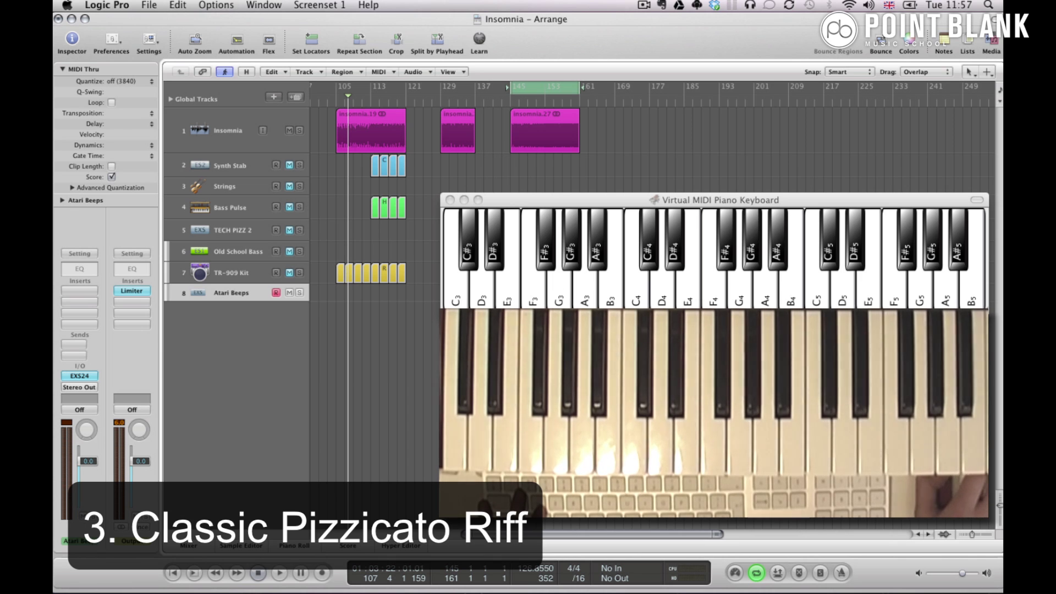
key("space")
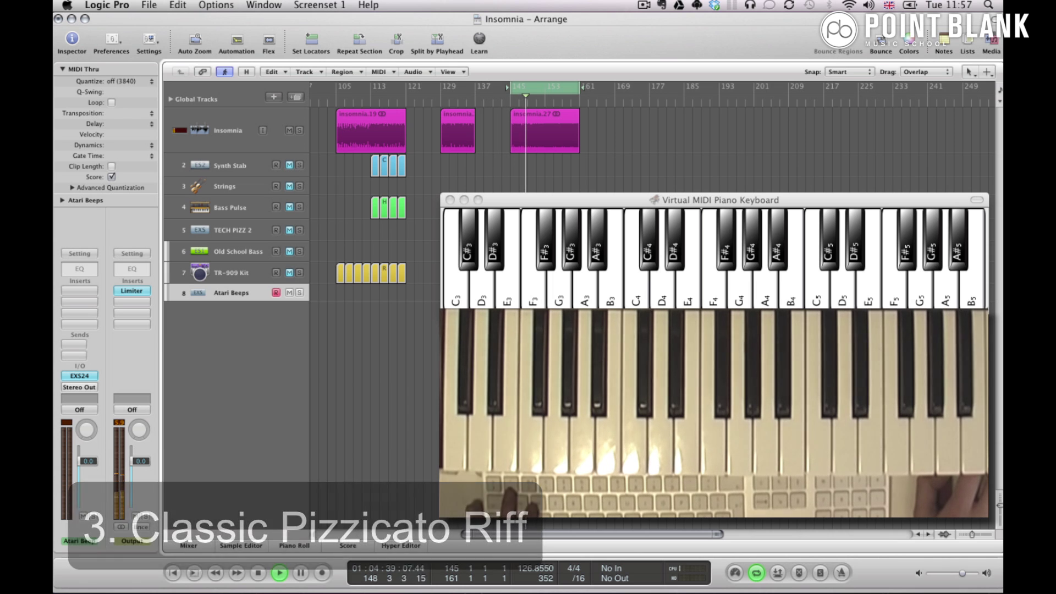
key("space")
Cycle bars 129 to 137, select the Synth Stab track and play the section back.
left_click_drag(444, 89, 473, 89)
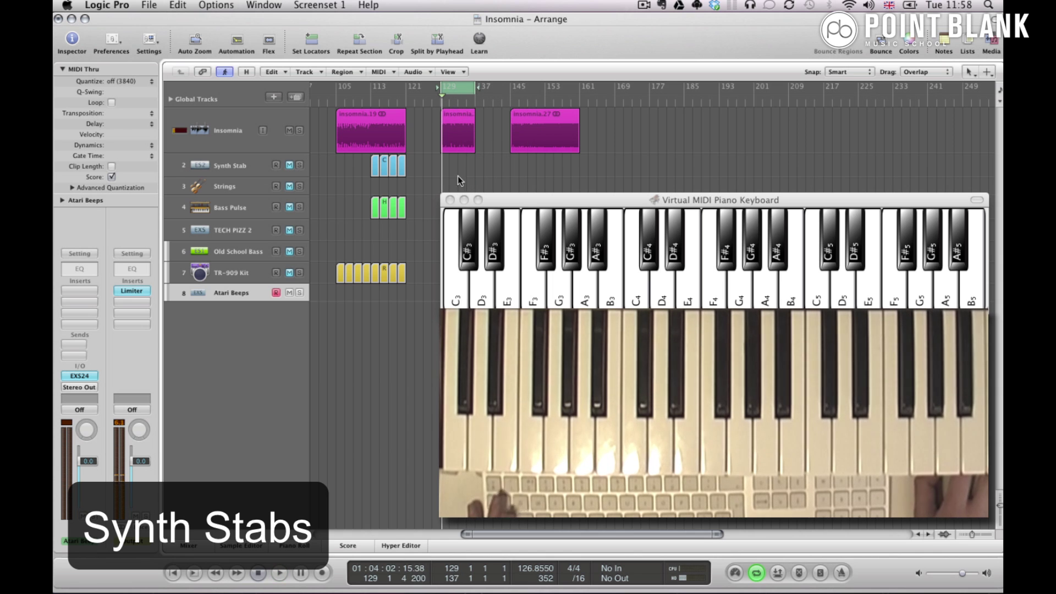
left_click(238, 168)
key("space")
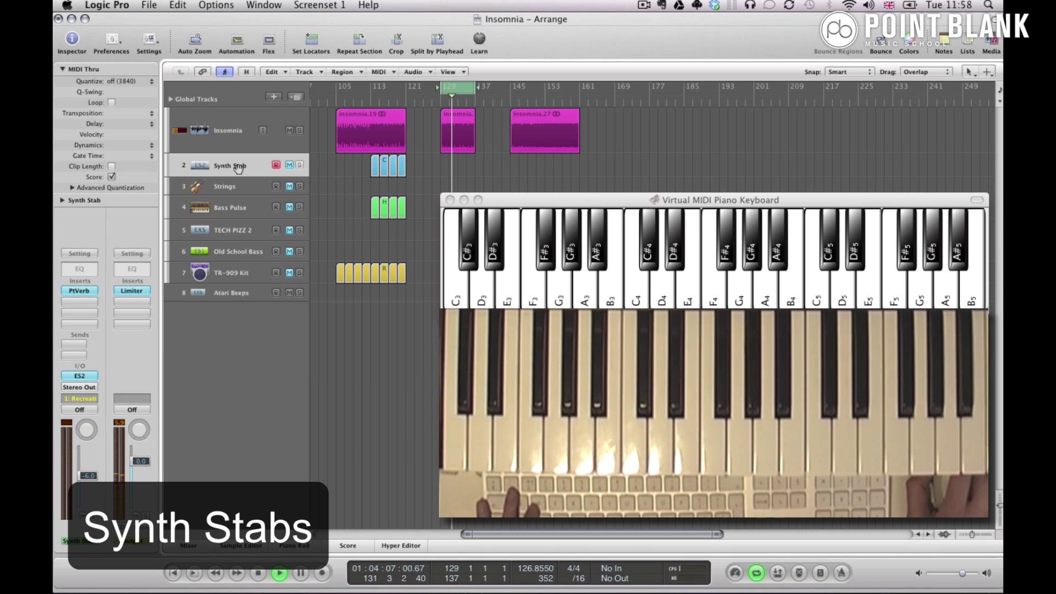
key("space")
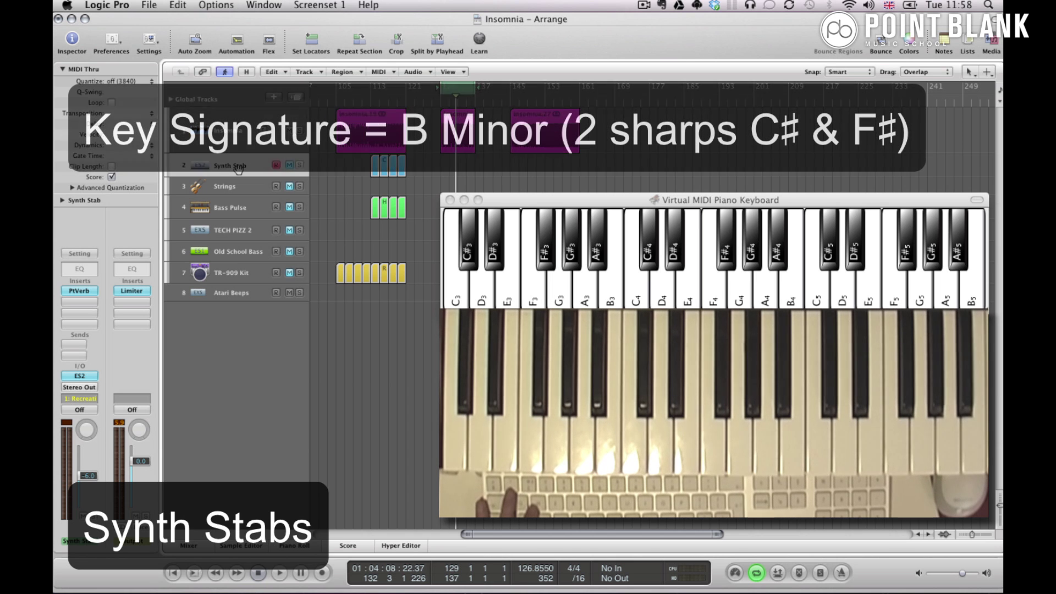
Play B in different octaves on the Synth Stab instrument over the looped bars 129 to 137 to find the key.
key("m")
key("m")
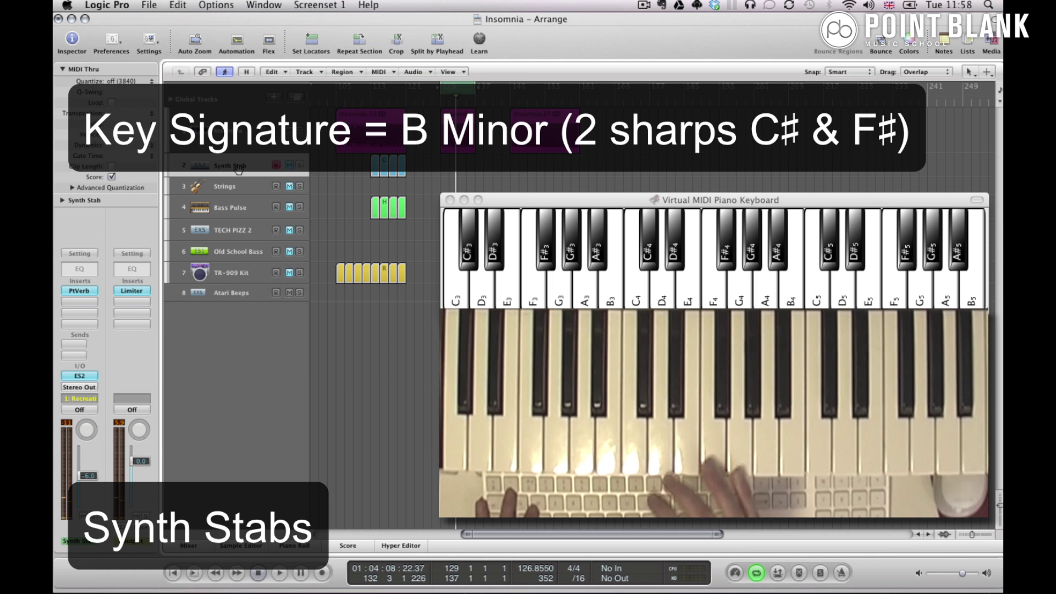
key("space")
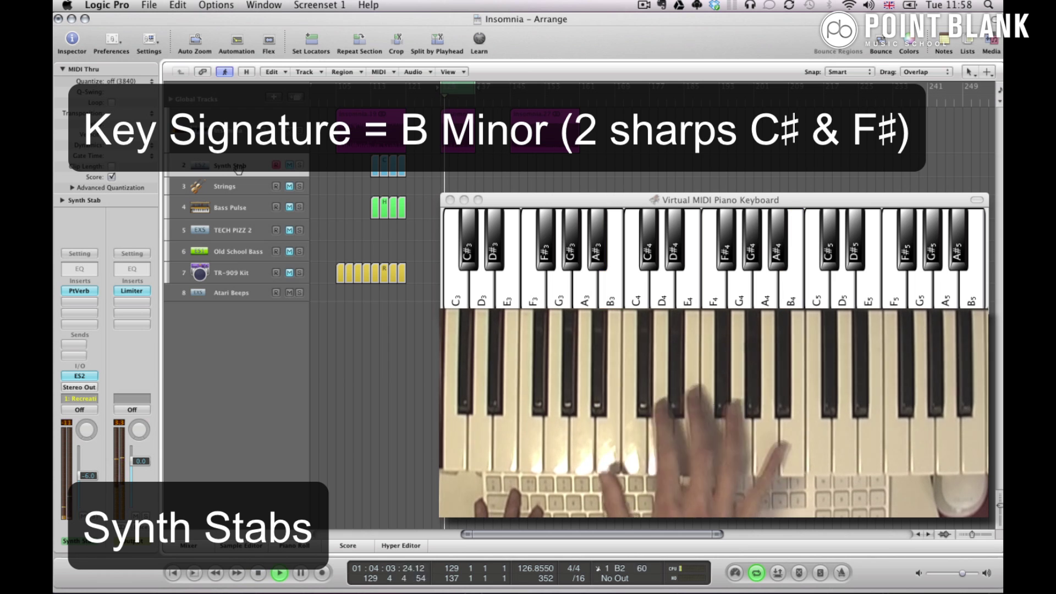
key("m")
key("m")
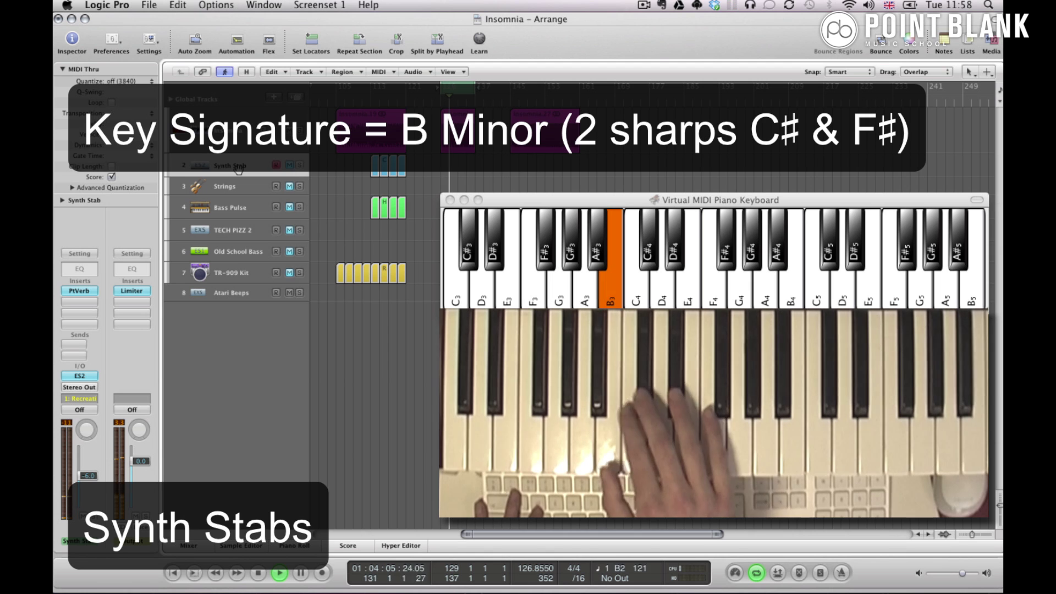
key("w")
key("e")
key("5")
key("t")
key("j")
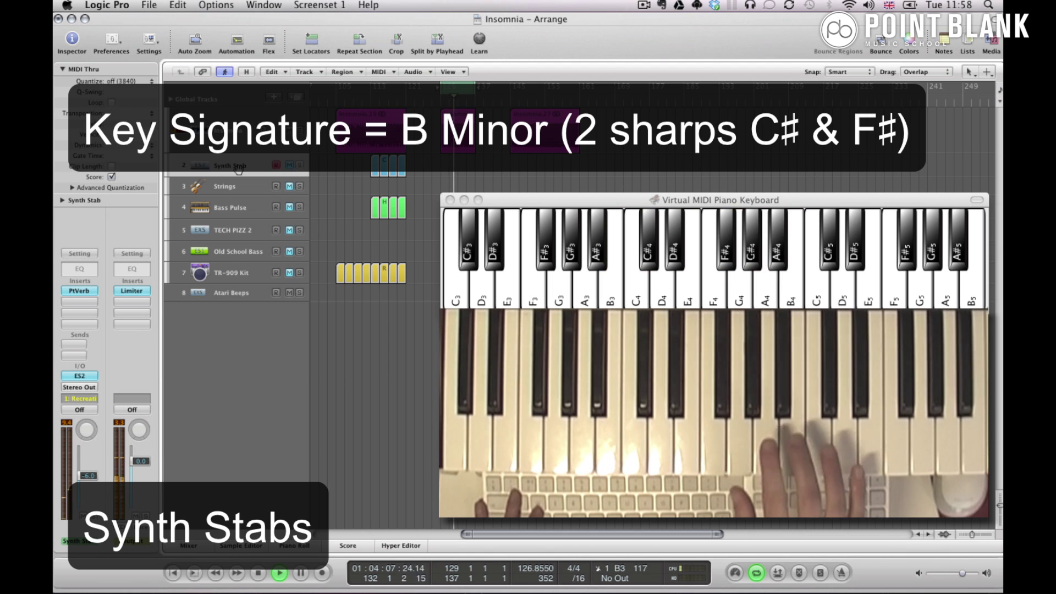
key("d")
key("m")
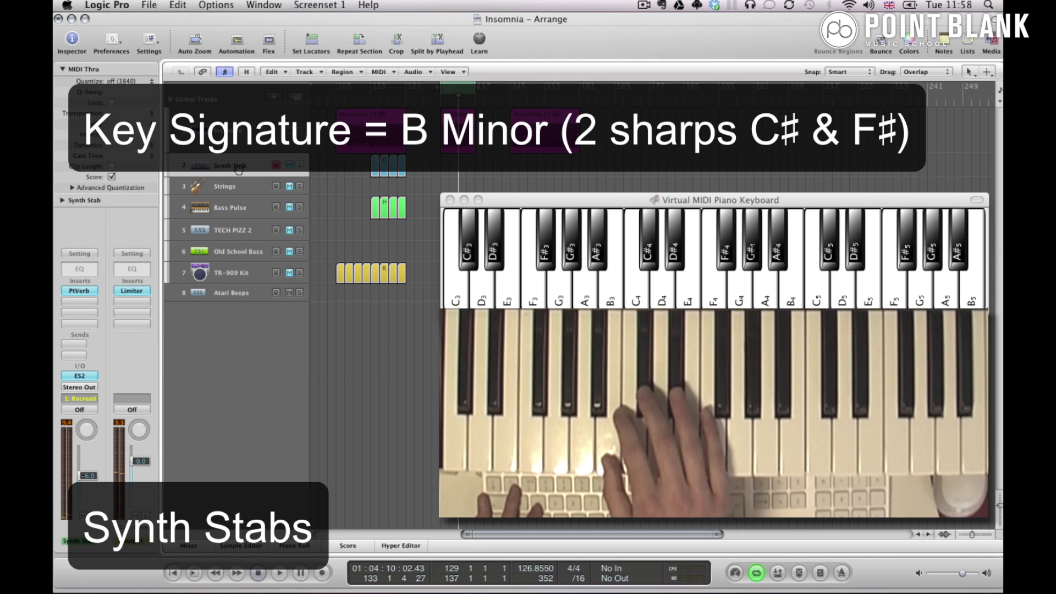
Run through notes of the B minor scale on the Synth Stab instrument with playback stopped.
key("e")
key("5")
key("y")
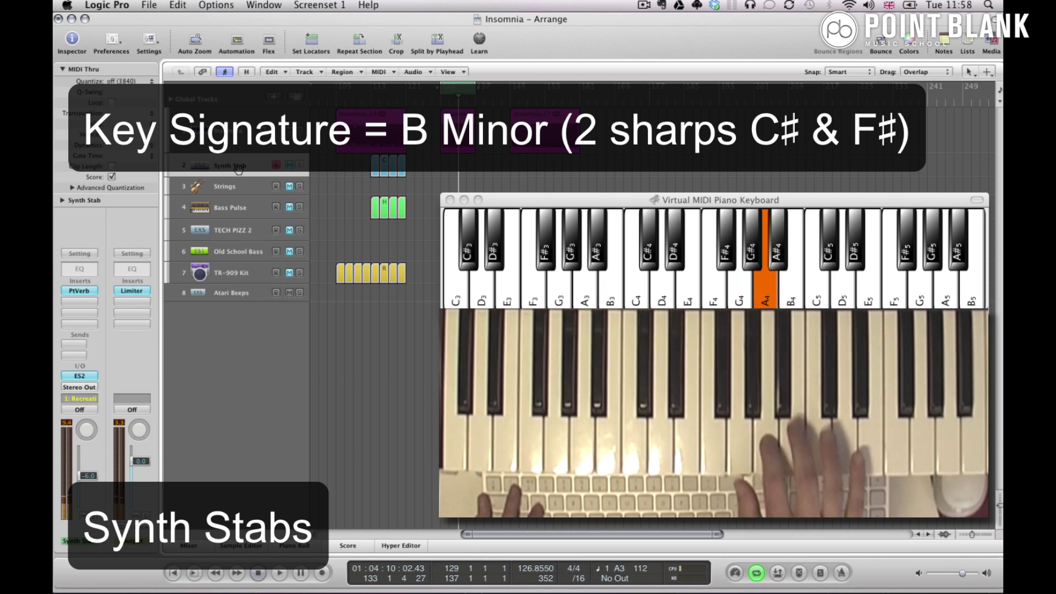
key("e")
key("2")
key("m")
Play B minor 7 stabs (F♯, A, B, D) on the Synth Stab track along with the looped bars 129 to 137.
key("space")
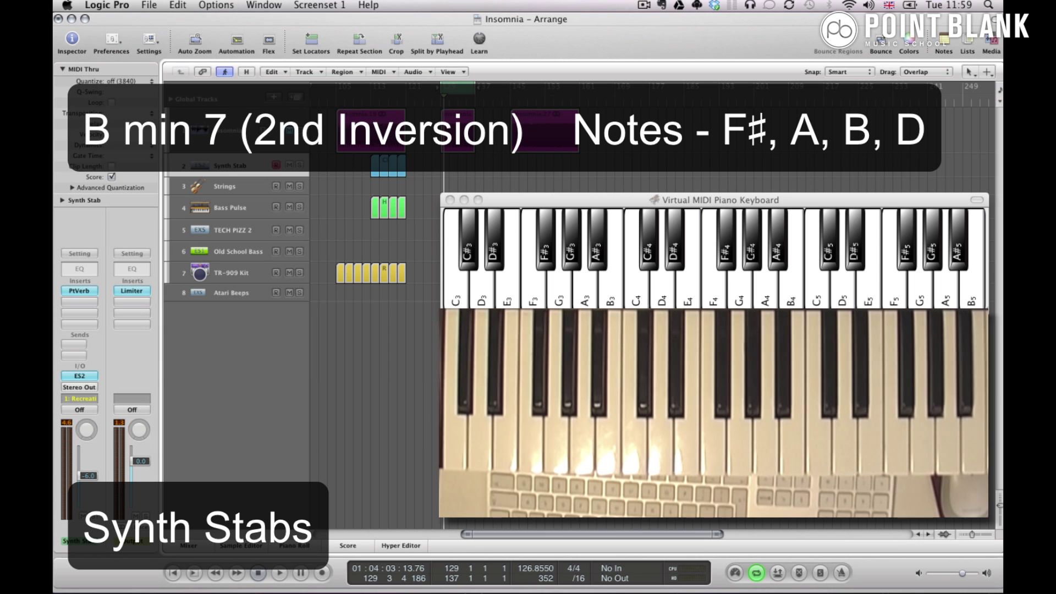
key("space")
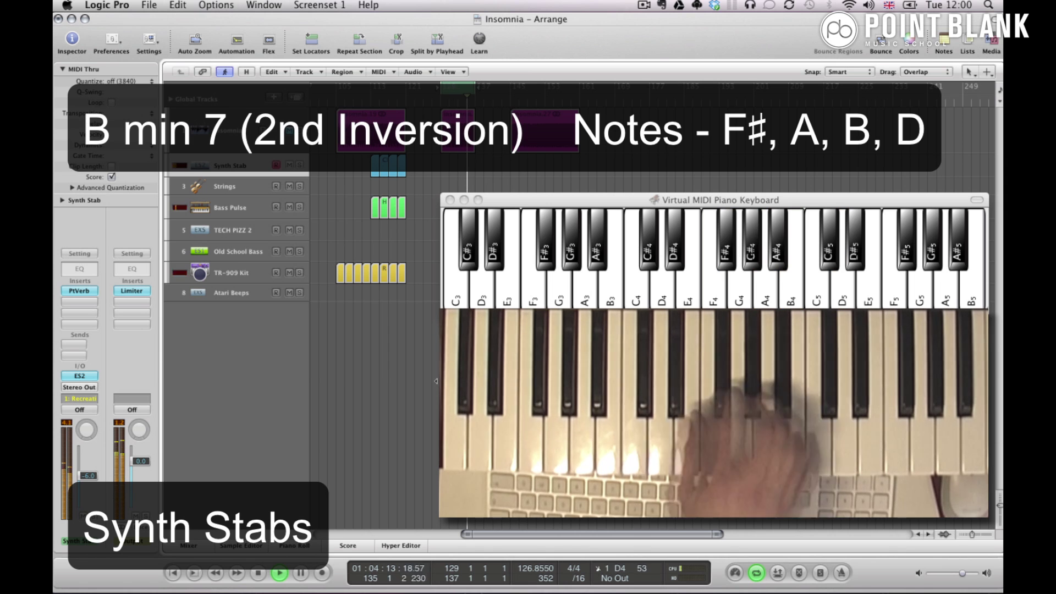
key("space")
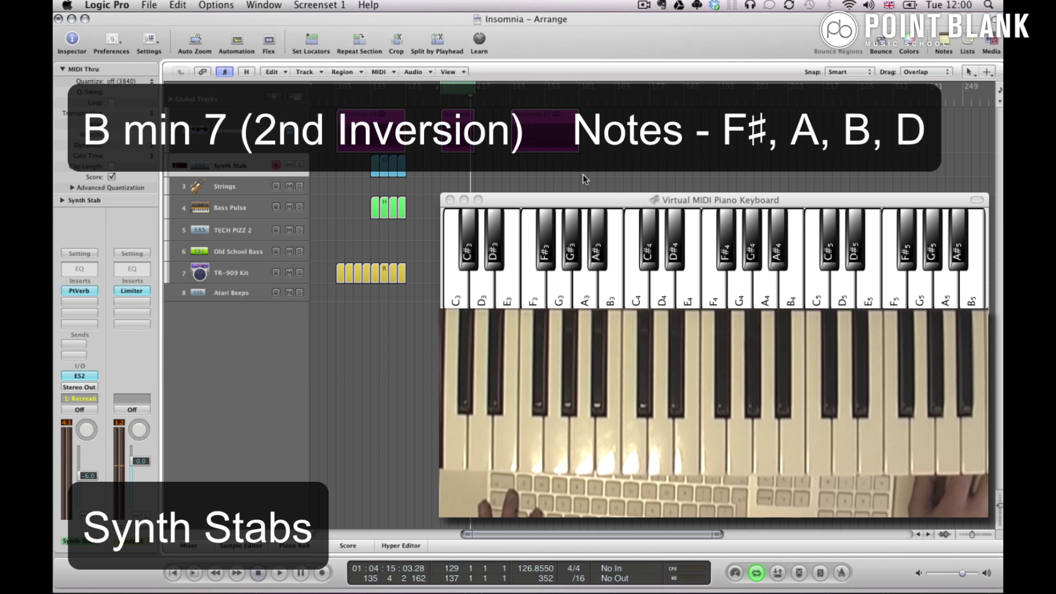
Set the cycle range to bars 105 to 121 and select the Strings track for live playing.
left_click_drag(335, 90, 406, 91)
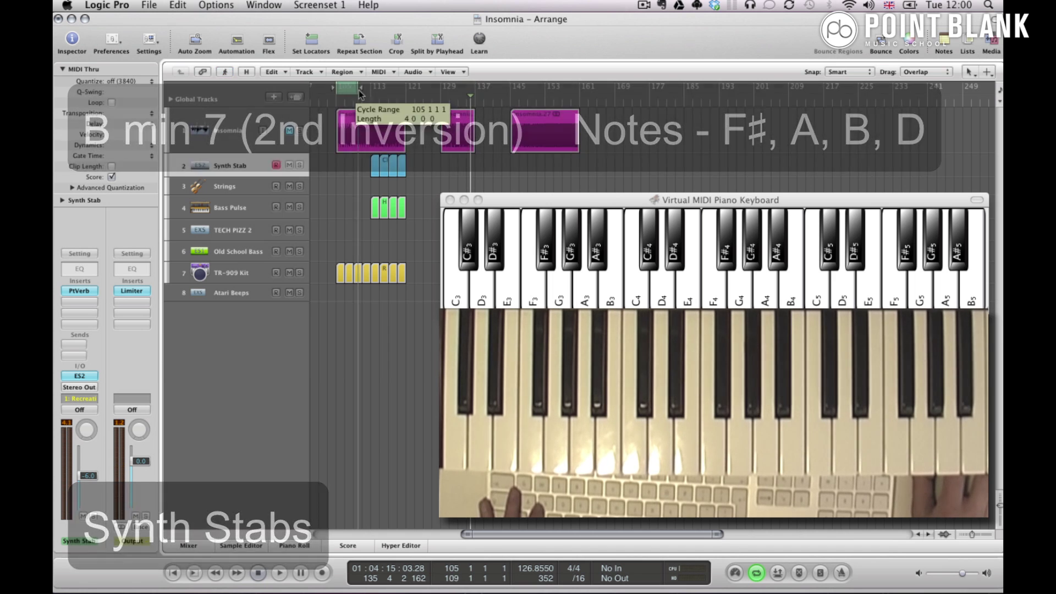
left_click(414, 186)
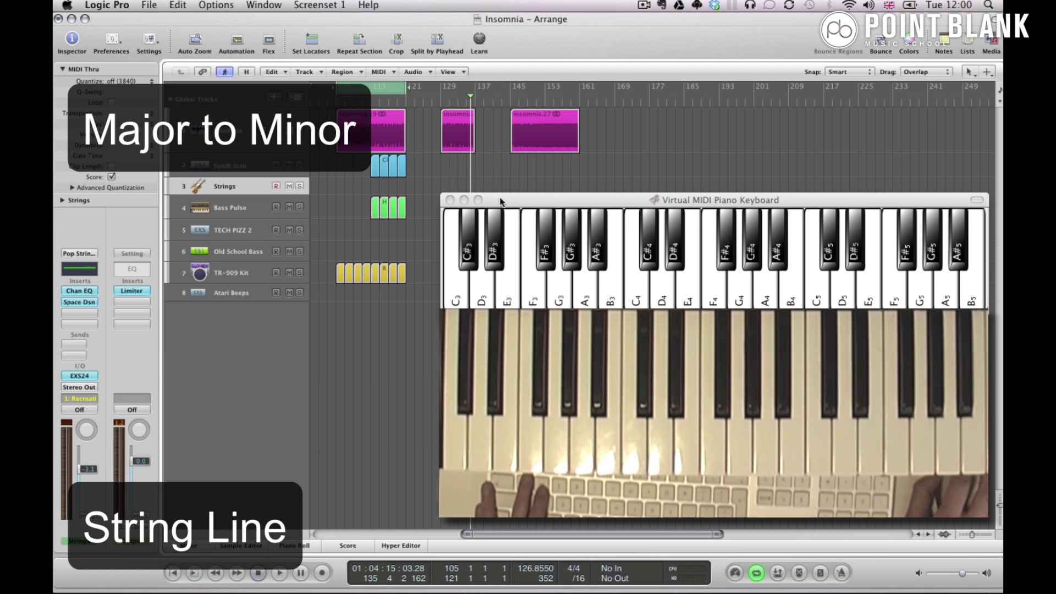
key("r")
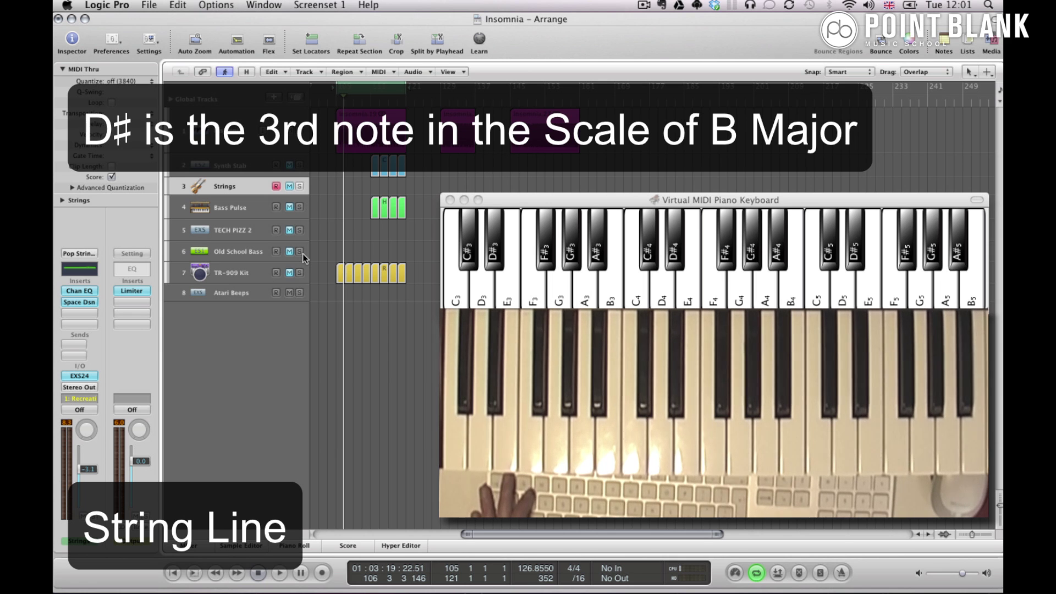
Play the string line notes D♯, D, F♯ and B on the Strings track over the looped original song.
key("space")
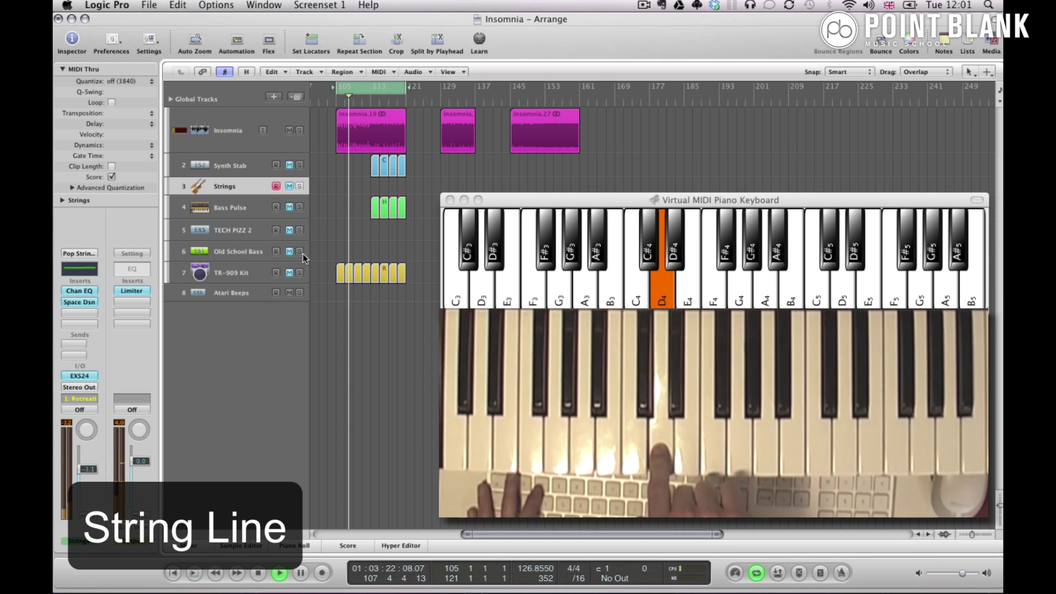
key("space")
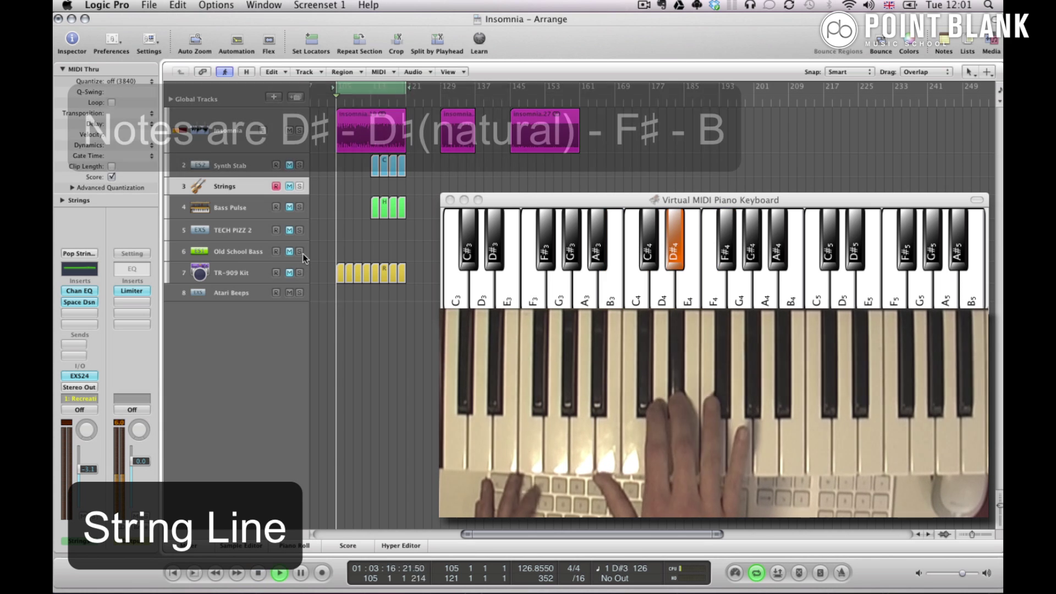
key("space")
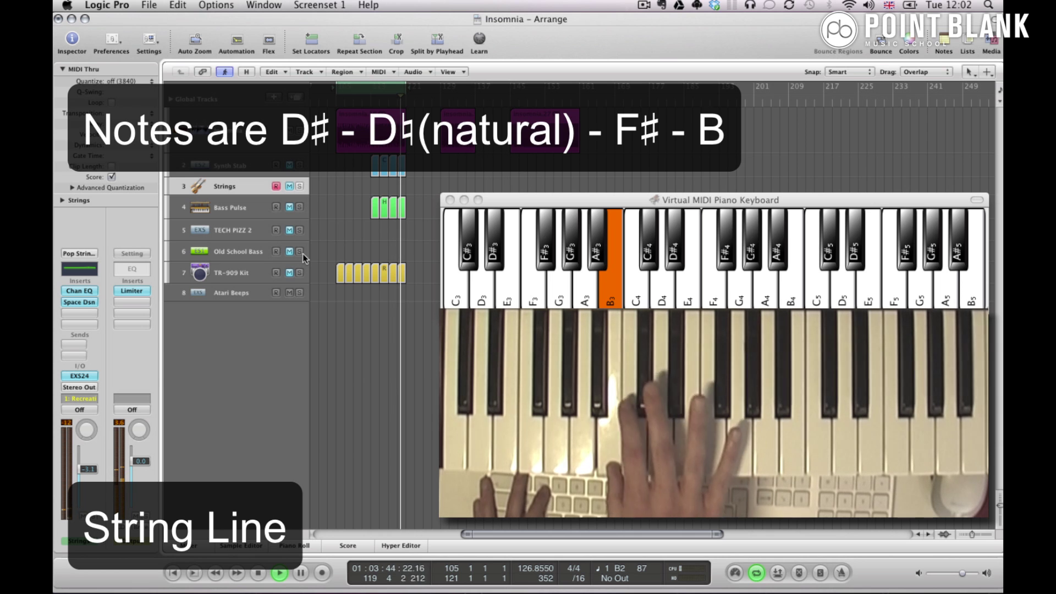
key("space")
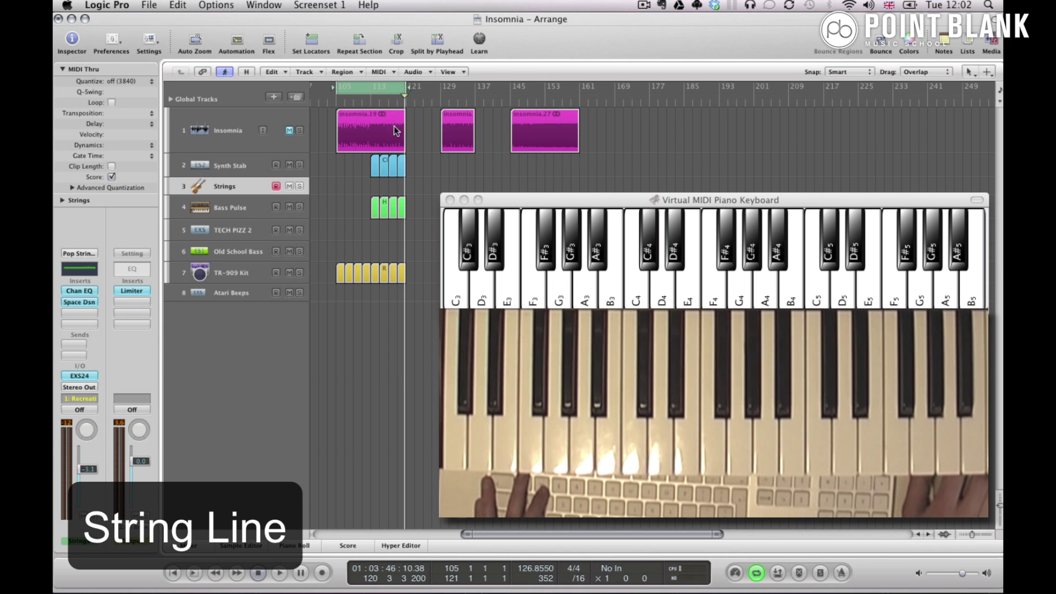
Cycle bars 113 to 121 and play the string line over the programmed synth, bass and drum parts.
left_click_drag(371, 89, 406, 93)
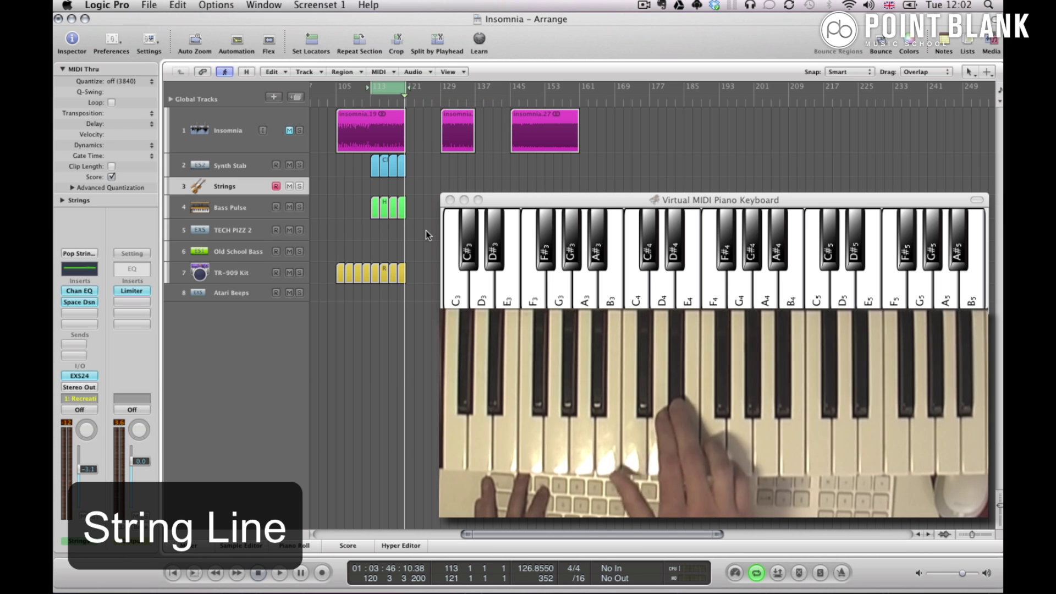
key("space")
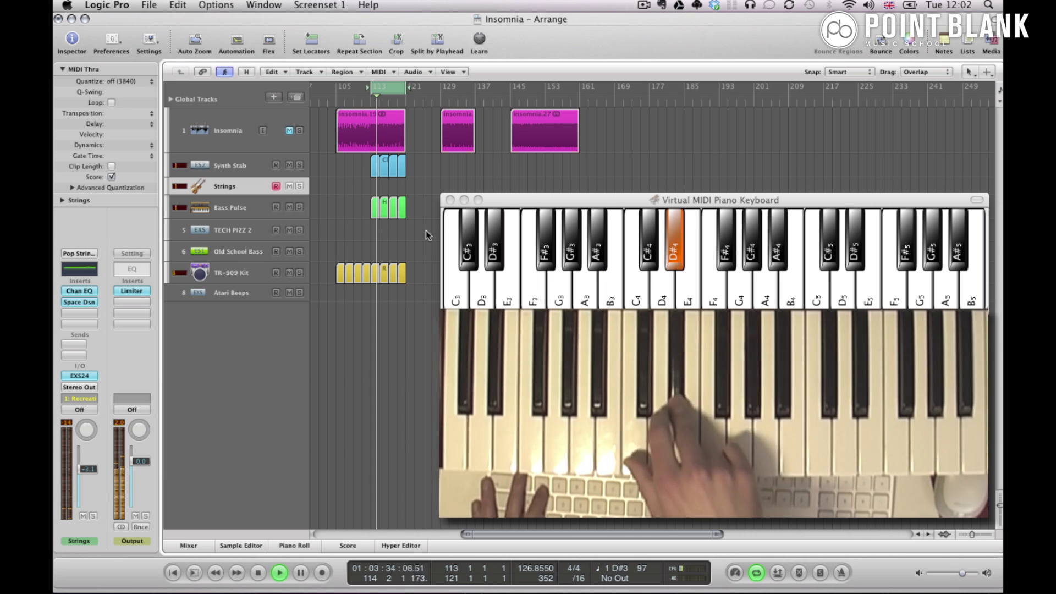
key("space")
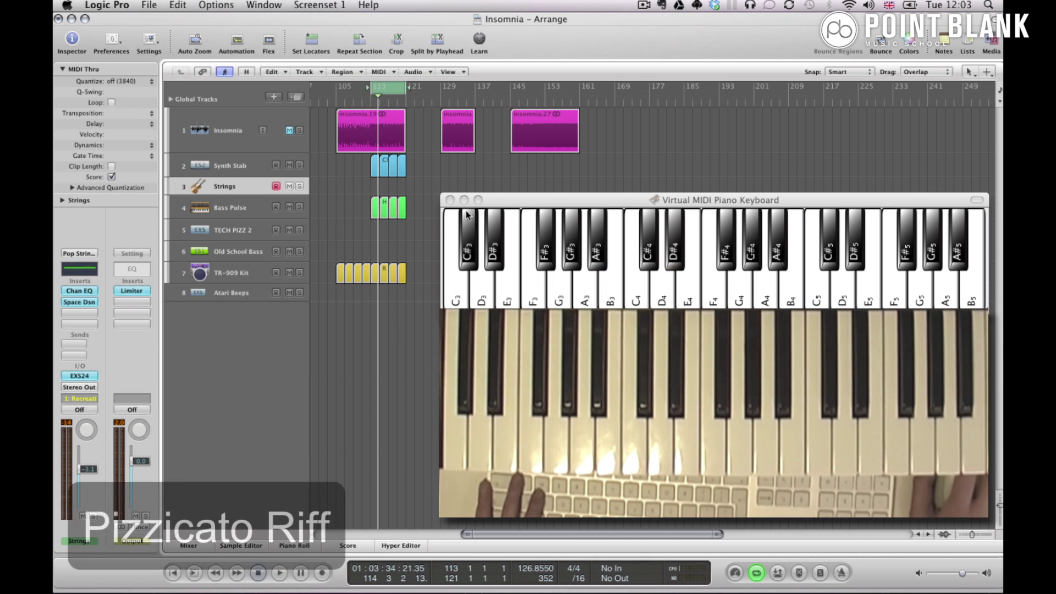
Set the cycle range to bars 145 to 153, unmute the Insomnia track and start playback.
left_click_drag(394, 89, 524, 96)
left_click(289, 131)
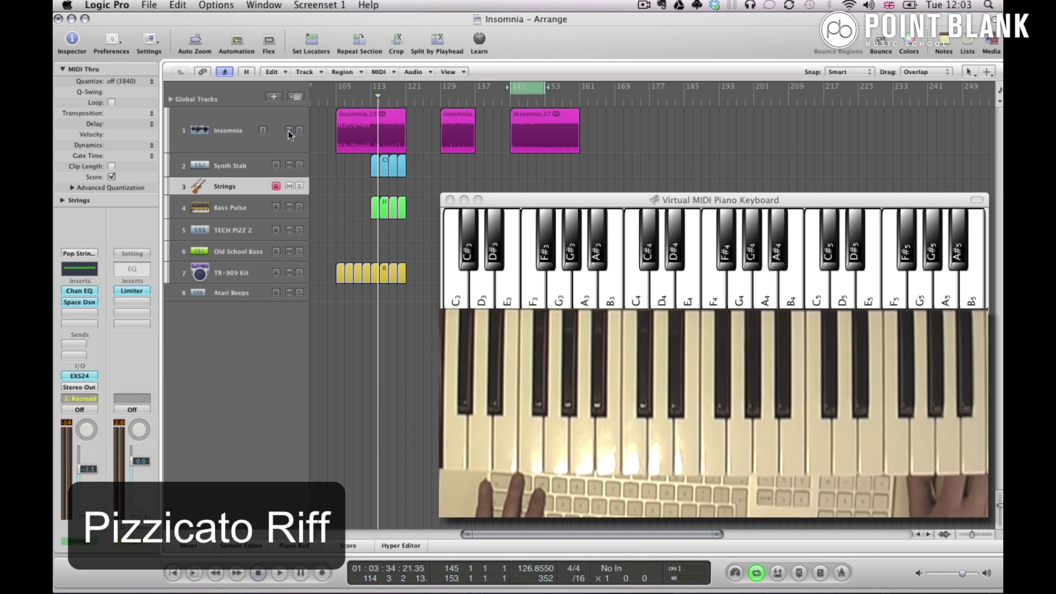
key("space")
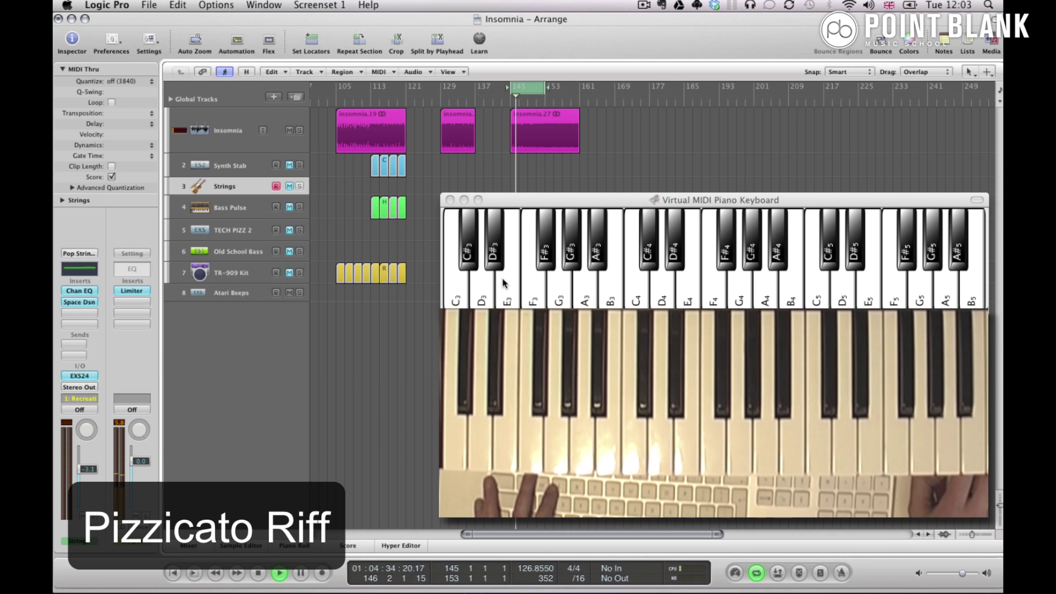
Select the TECH PIZZ 2 track and play the pizzicato riff along with the looped song.
left_click(237, 230)
key("space")
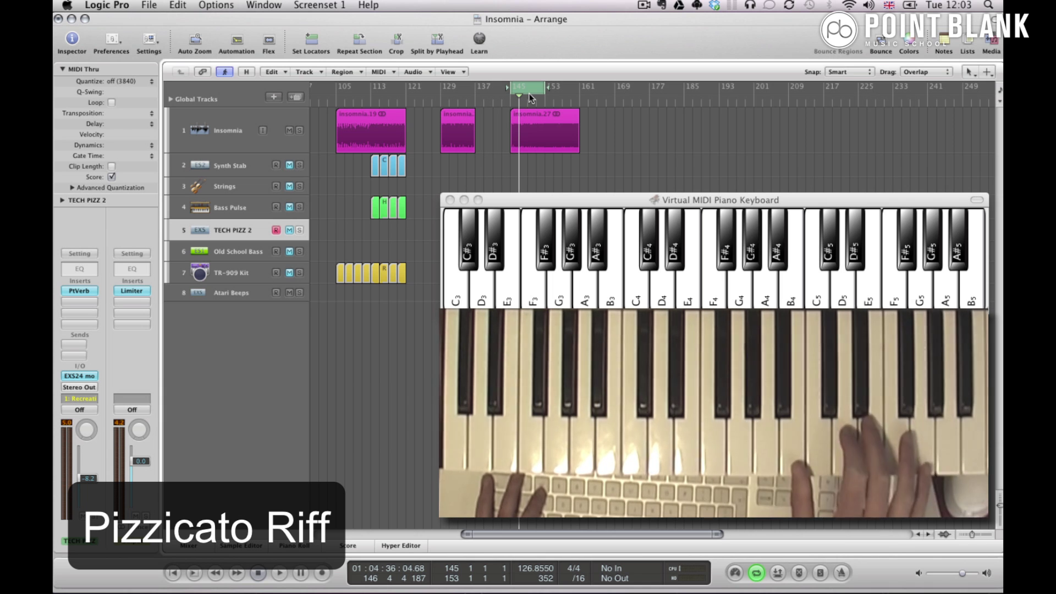
key("space")
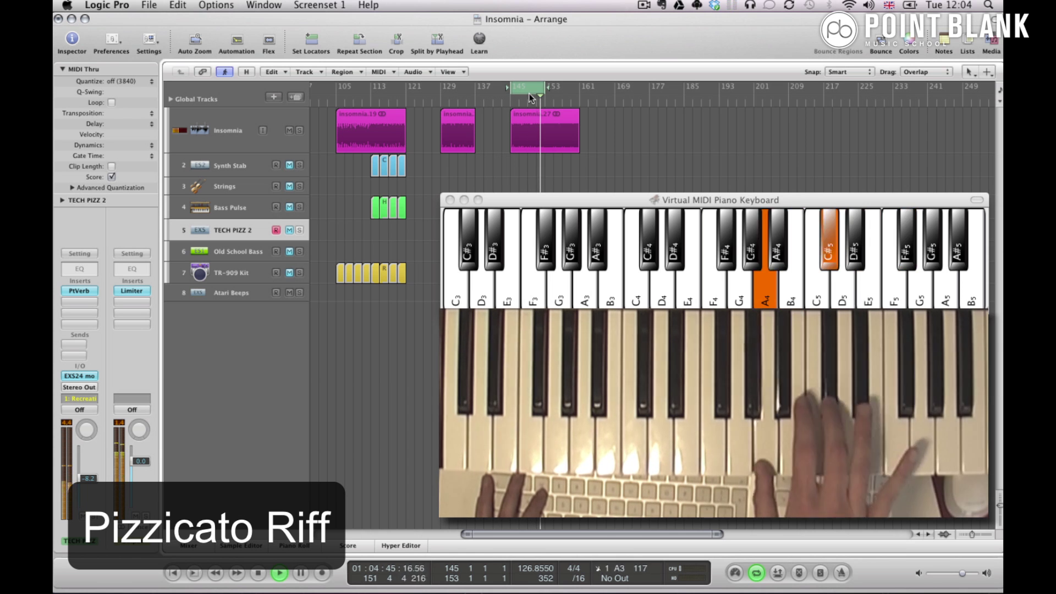
key("space")
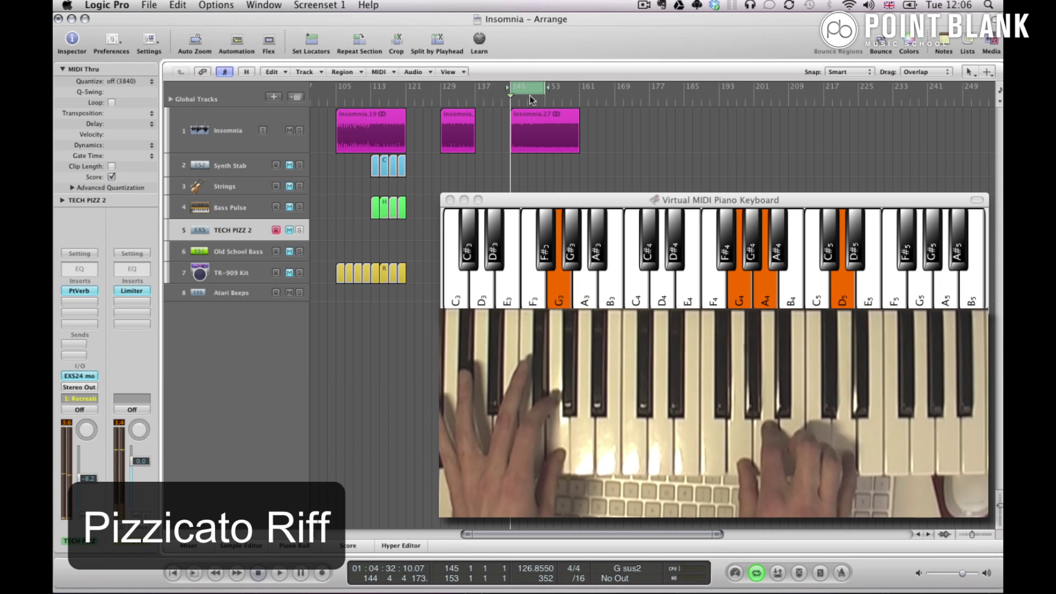
Mute the Insomnia track and set the project tempo to 115.
left_click(289, 130)
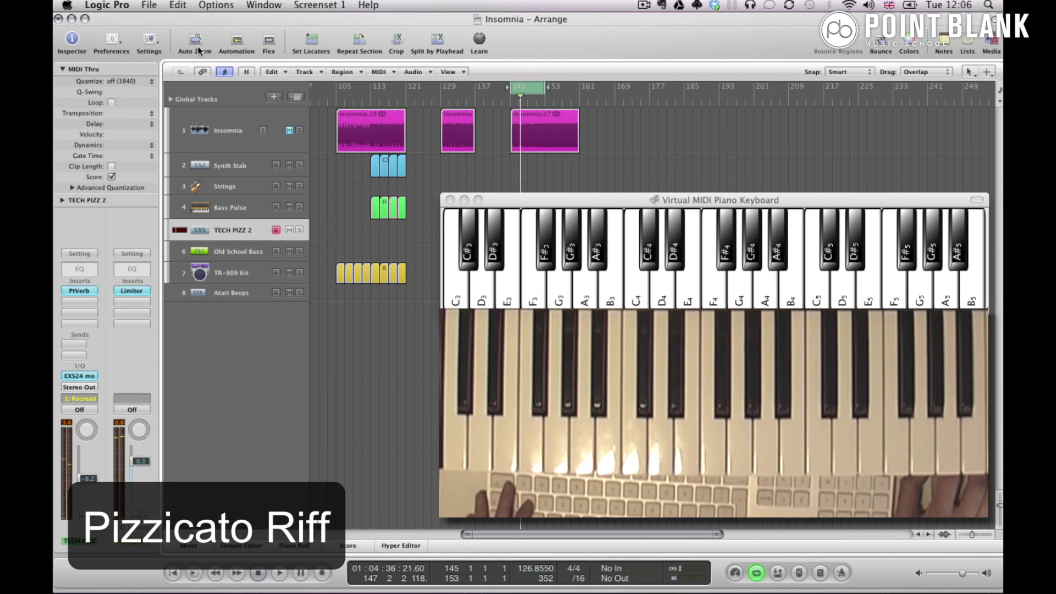
double_click(529, 572)
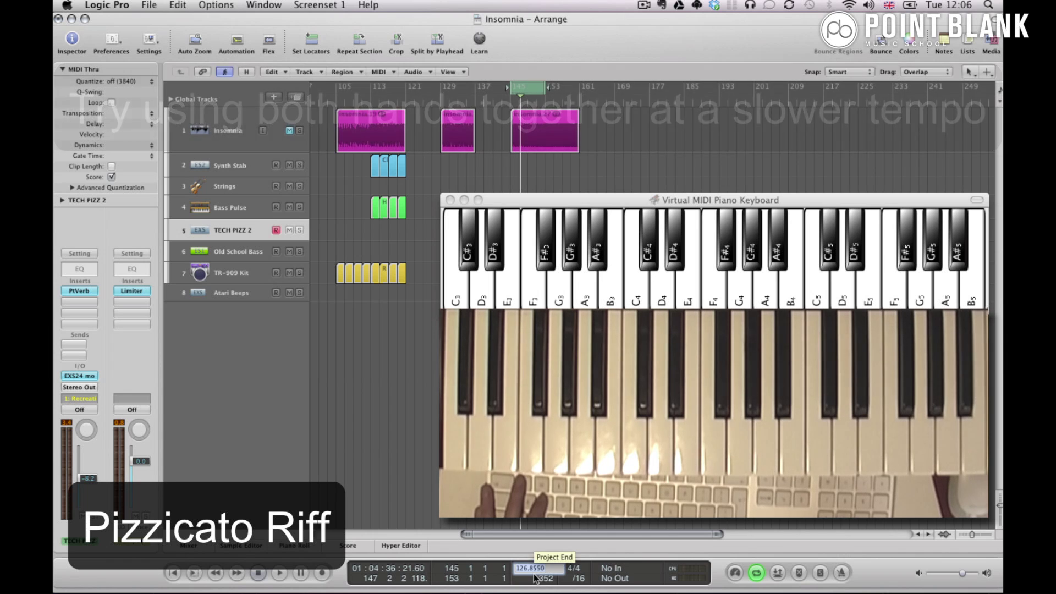
type("115")
key("Return")
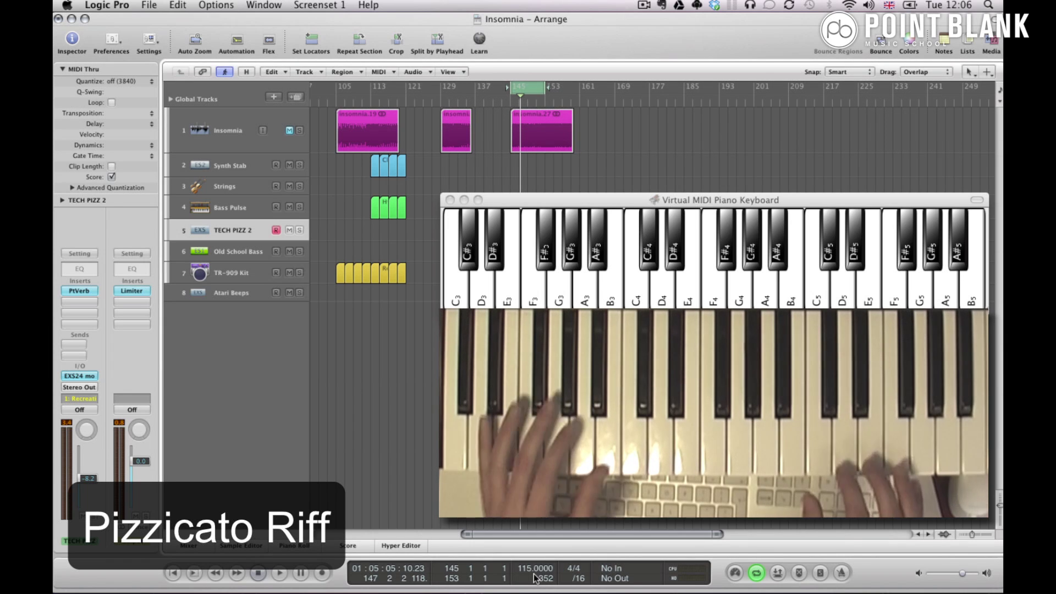
Play the pizzicato riff with both hands on TECH PIZZ 2 over B, F♯ and G during looped playback, and stop.
key("j")
key("space")
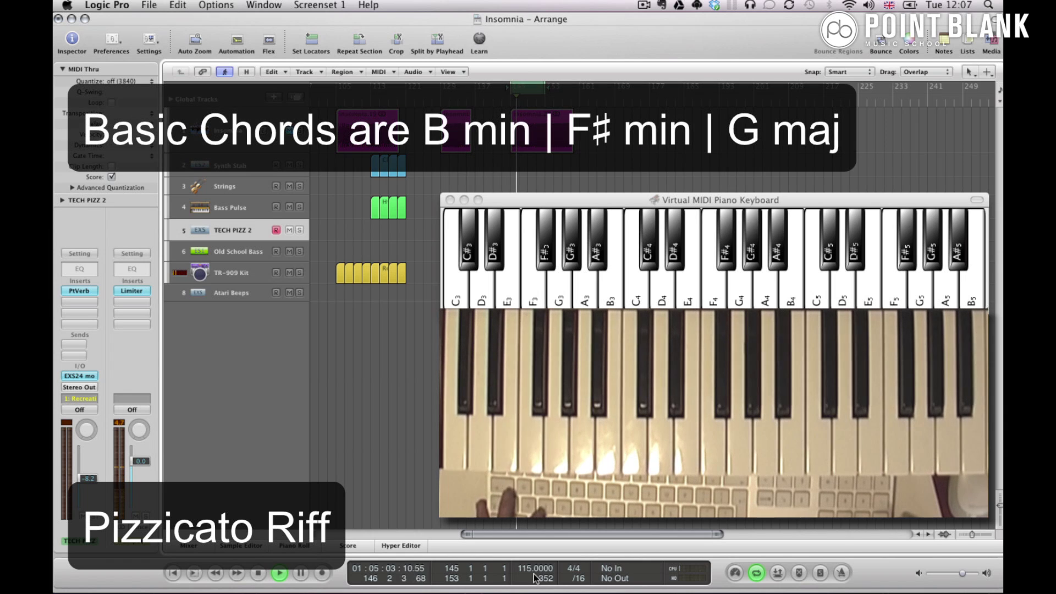
key("j")
key("t")
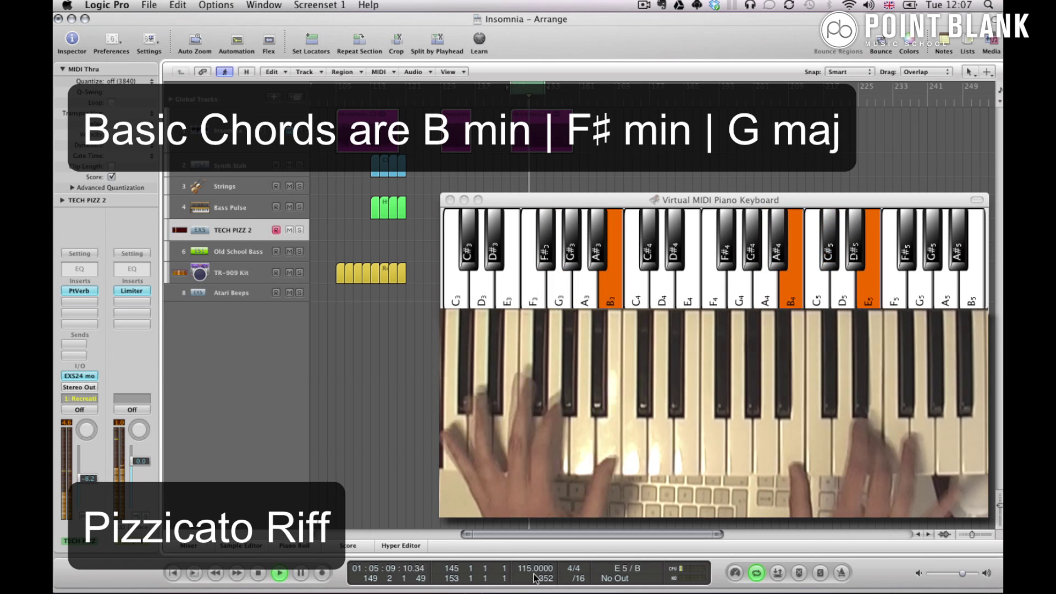
key("j")
key("7")
key("g")
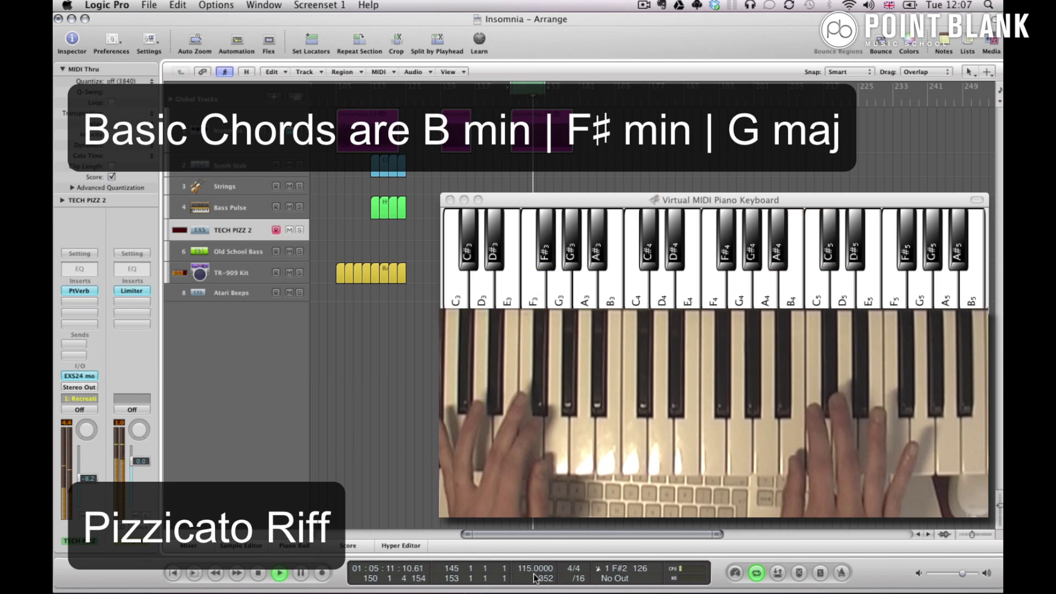
key("b")
key("u")
key("o")
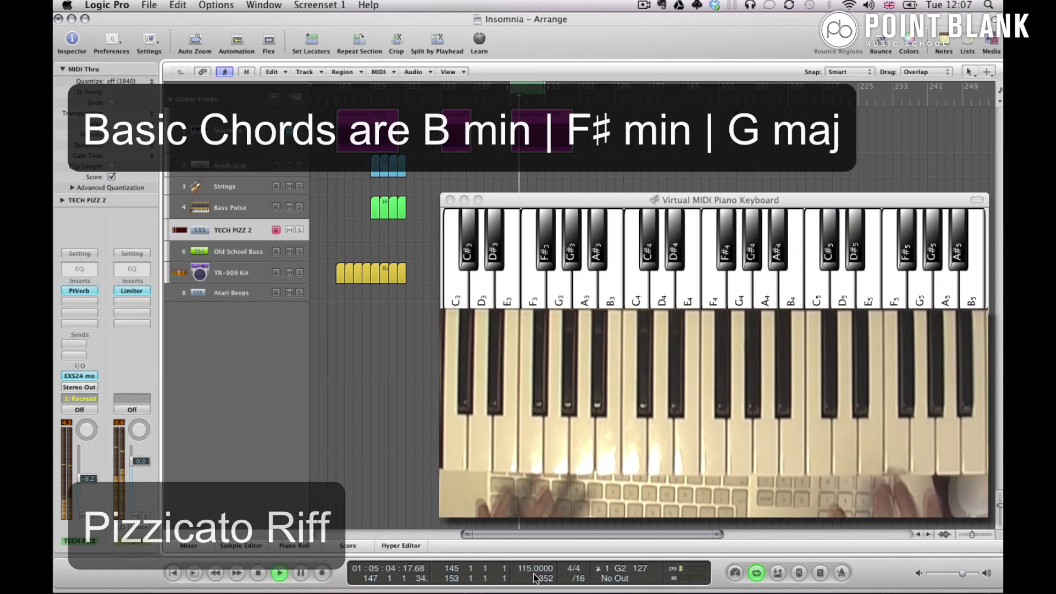
key("space")
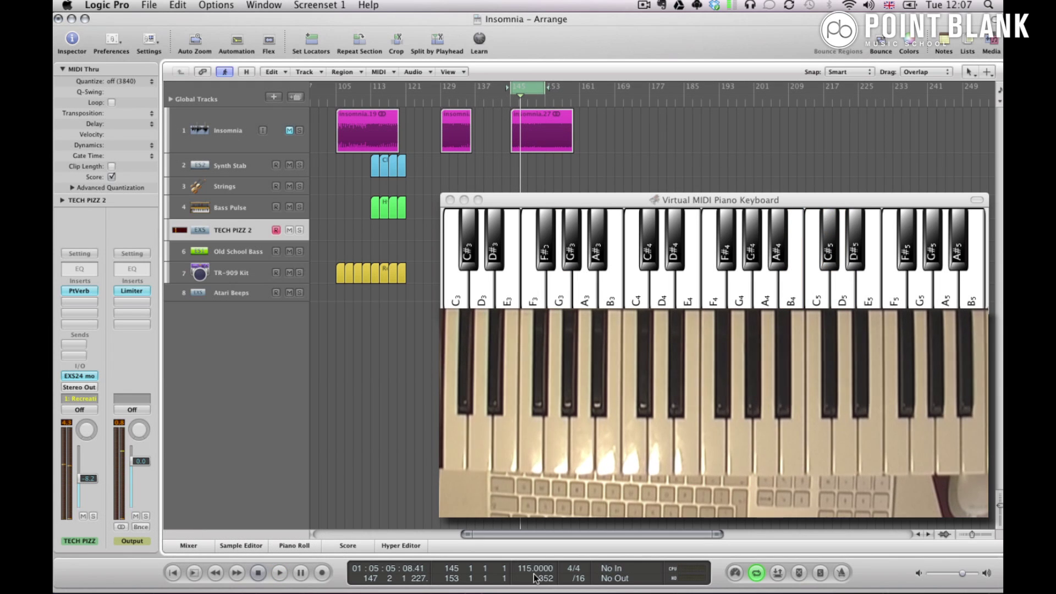